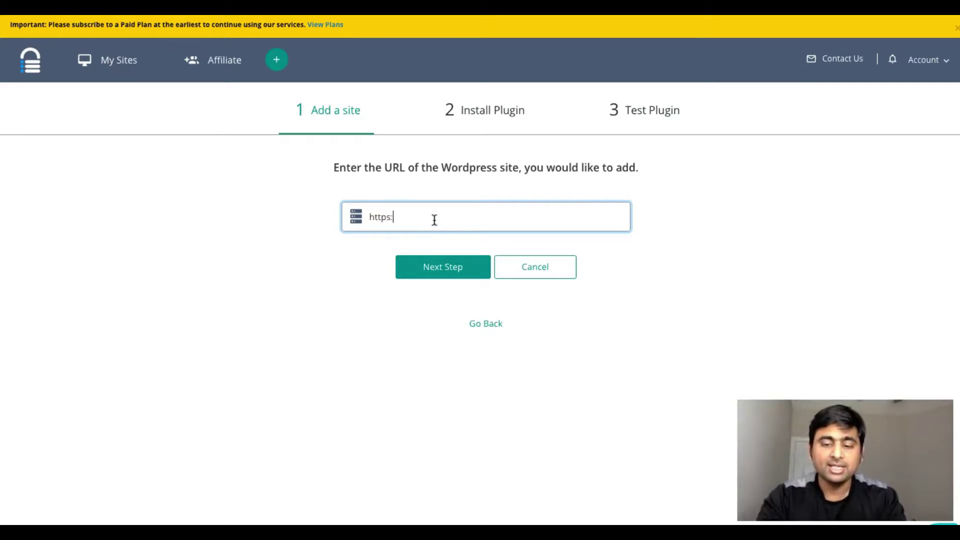
type("abc.com")
left_click(443, 270)
left_click(493, 107)
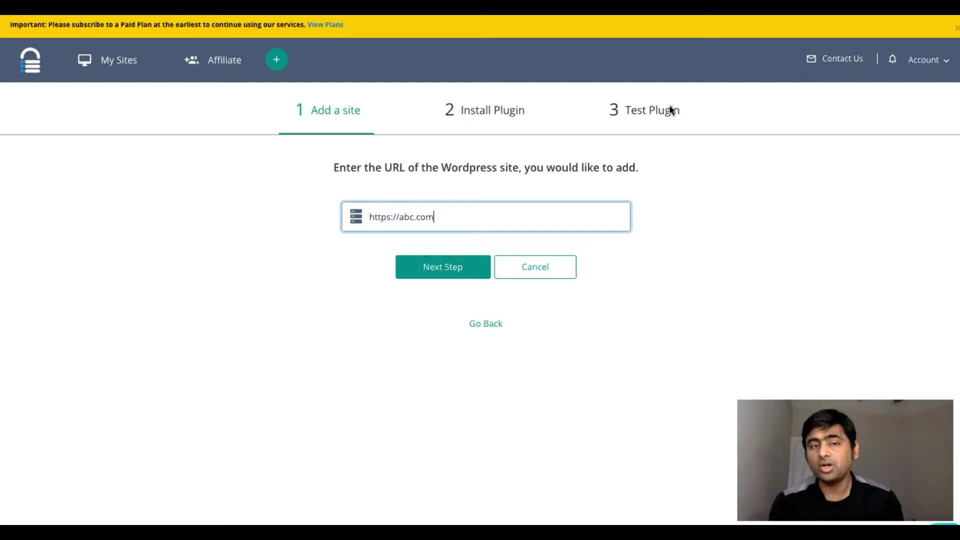
Step: Open the active site's dashboard from the list of sites and review its quick links and resources
left_click(123, 71)
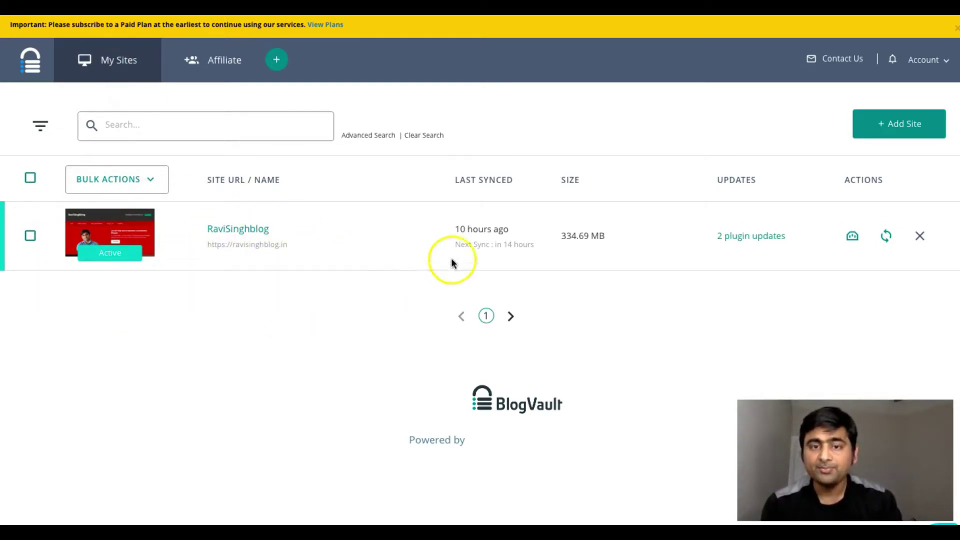
mouse_move(495, 220)
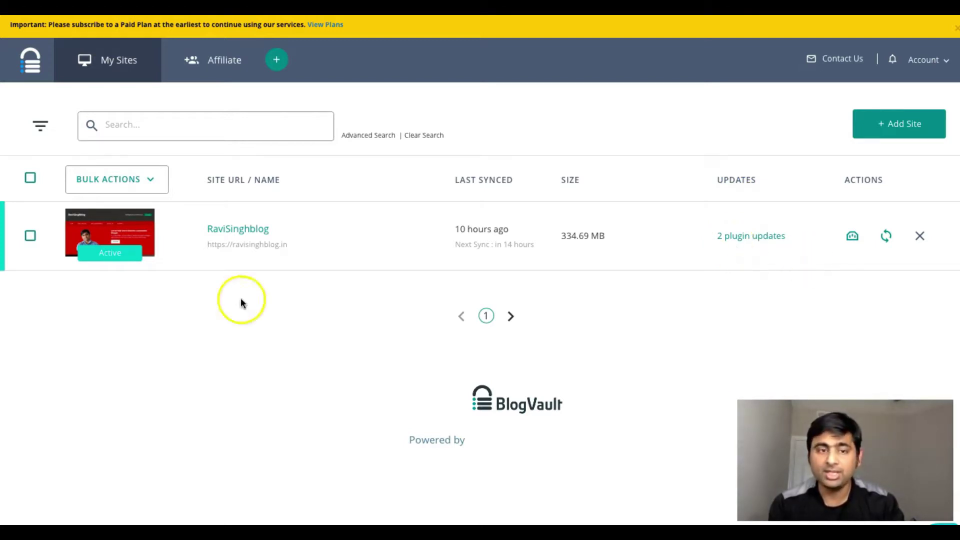
left_click(224, 233)
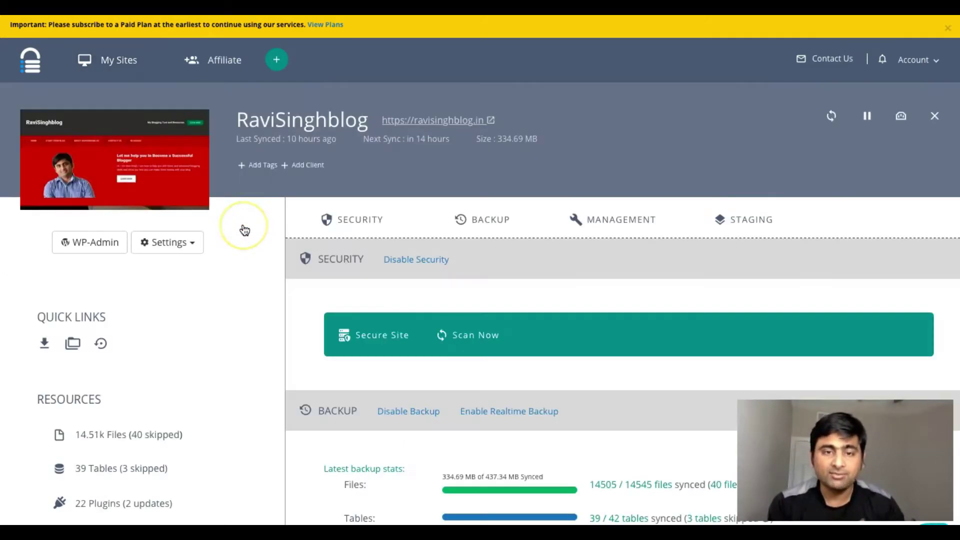
scroll(480, 270, "down", 2)
scroll(480, 270, "up", 2)
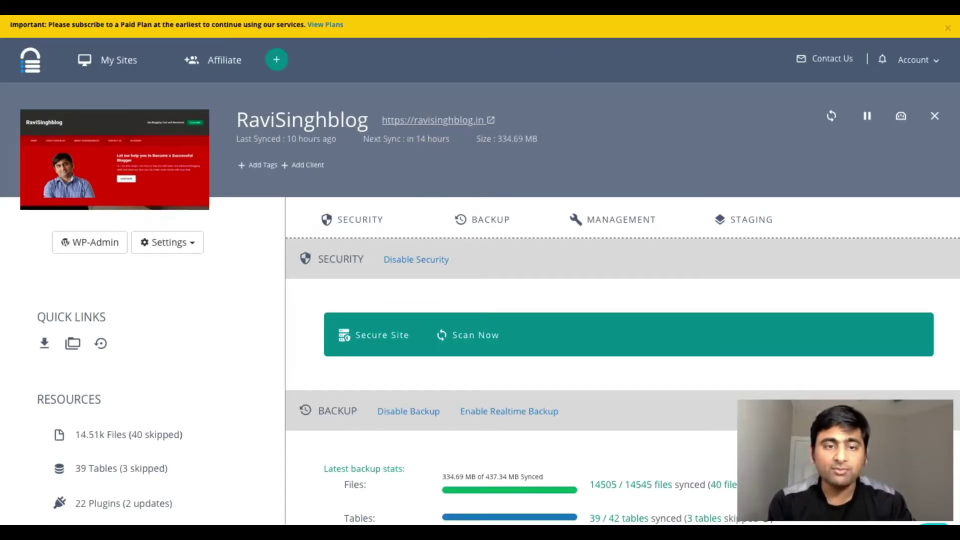
scroll(480, 270, "down", 1)
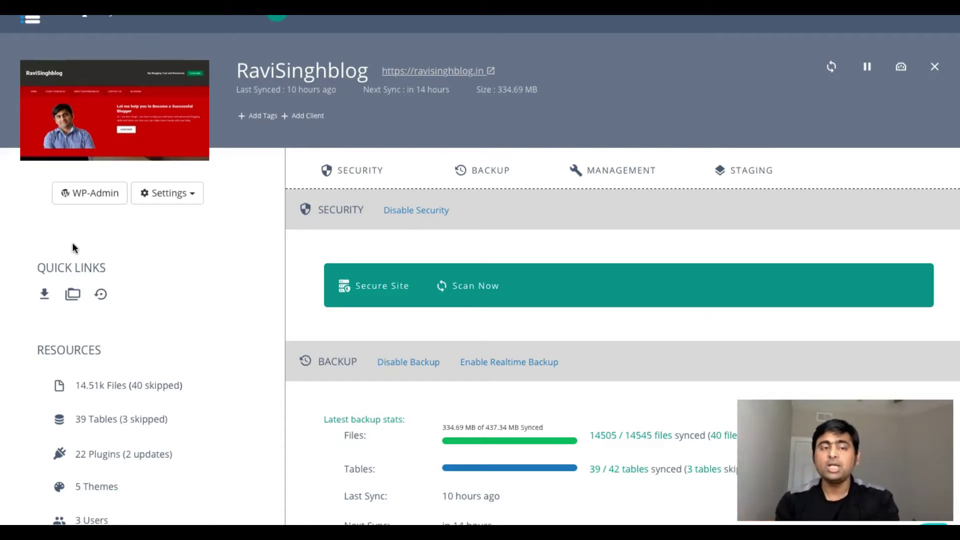
left_click(72, 298)
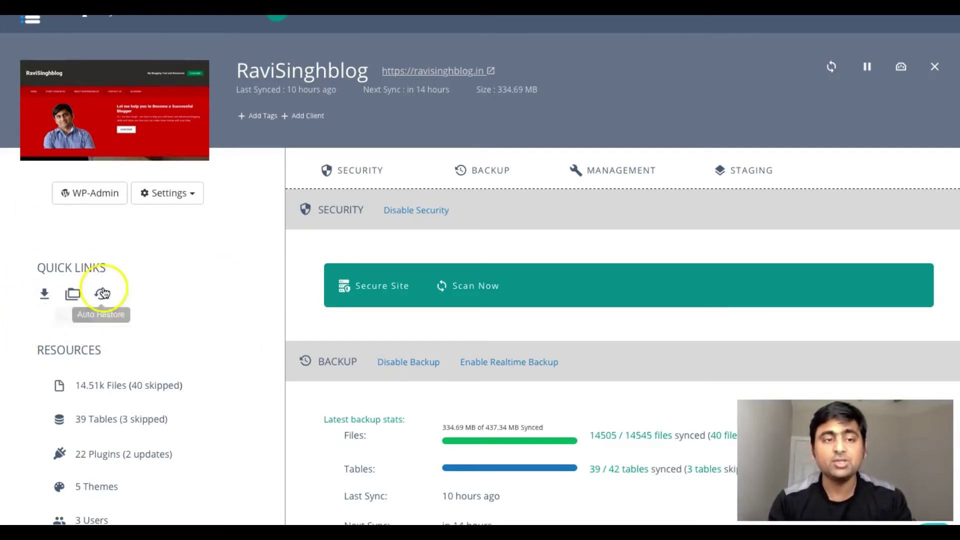
scroll(889, 332, "down", 2)
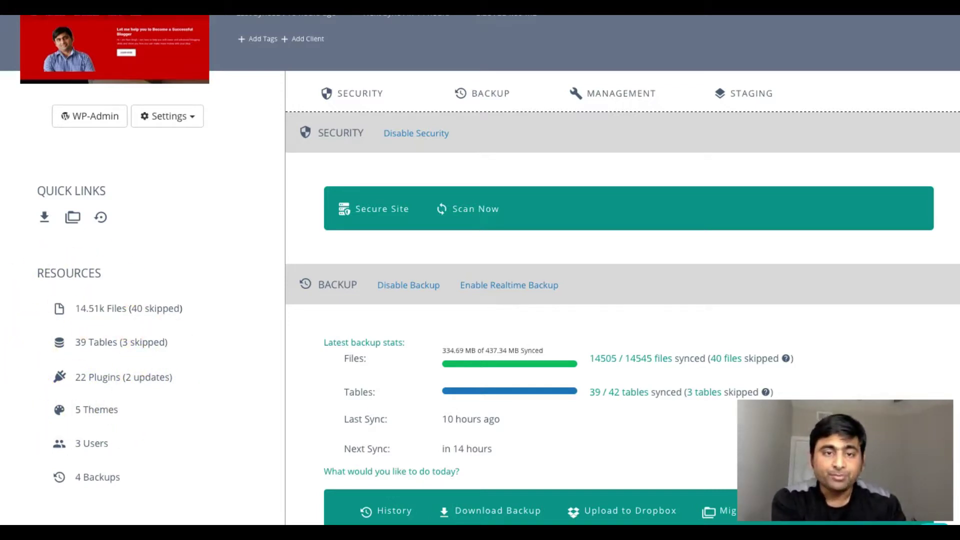
scroll(550, 270, "up", 1)
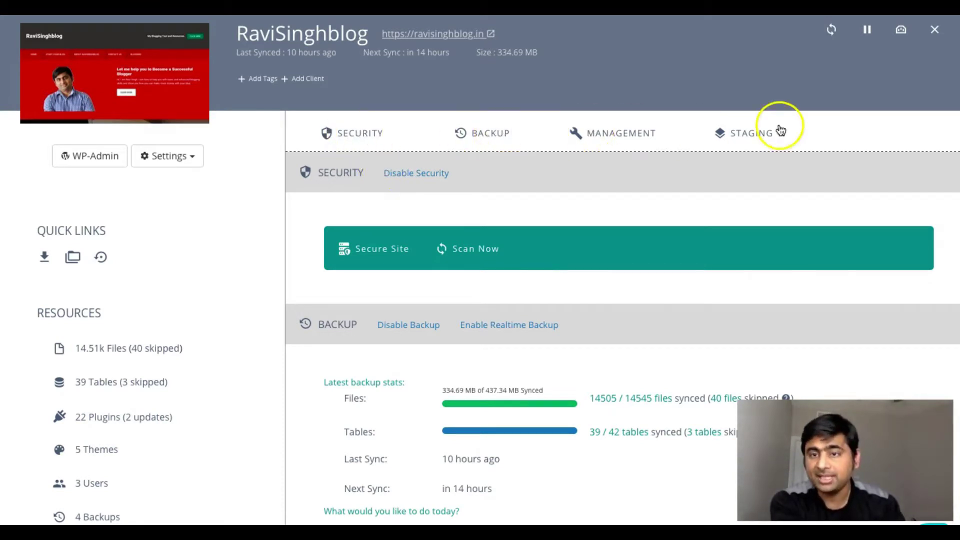
Step: Open the Secure Site options, review the Advanced and Paranoid security fixes, and return to the site's dashboard
left_click(360, 135)
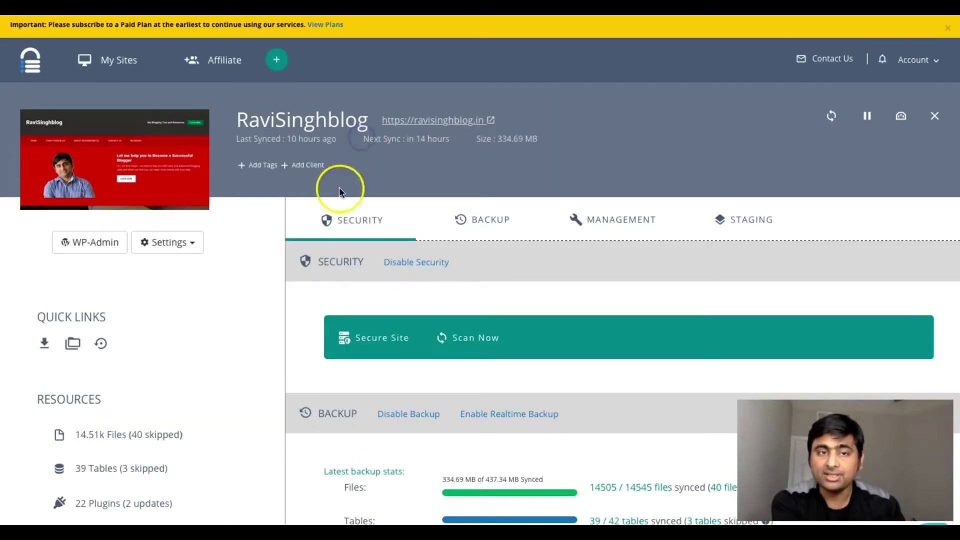
scroll(339, 187, "down", 4)
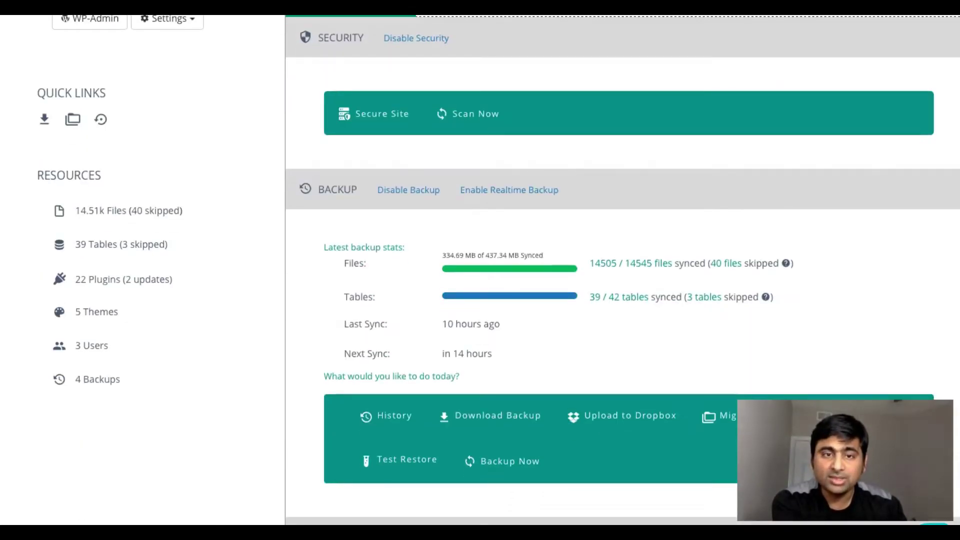
left_click(380, 116)
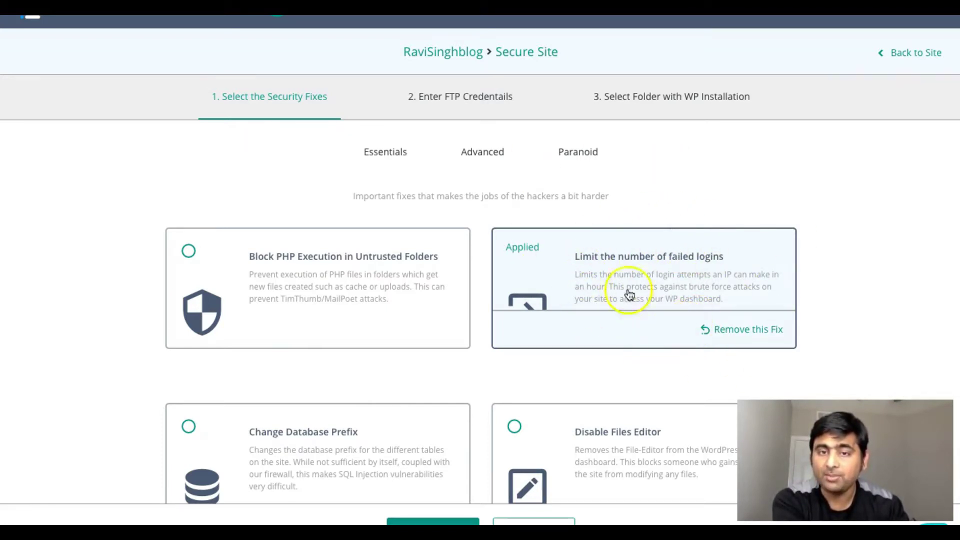
left_click(483, 153)
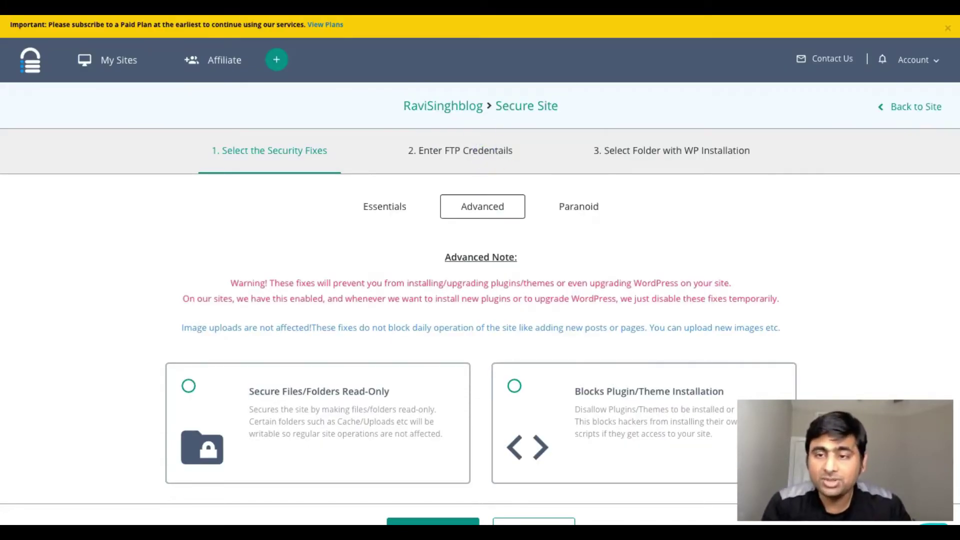
scroll(480, 270, "down", 2)
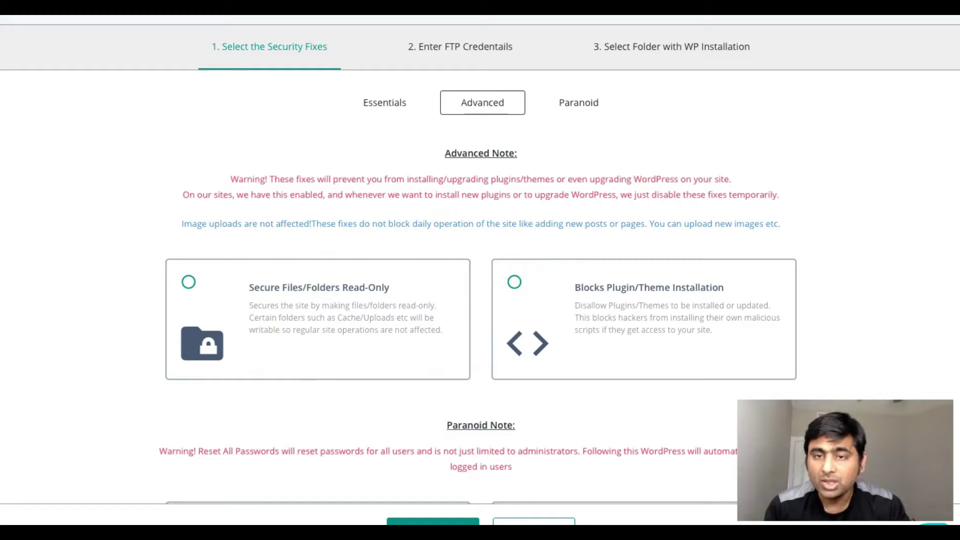
left_click(578, 103)
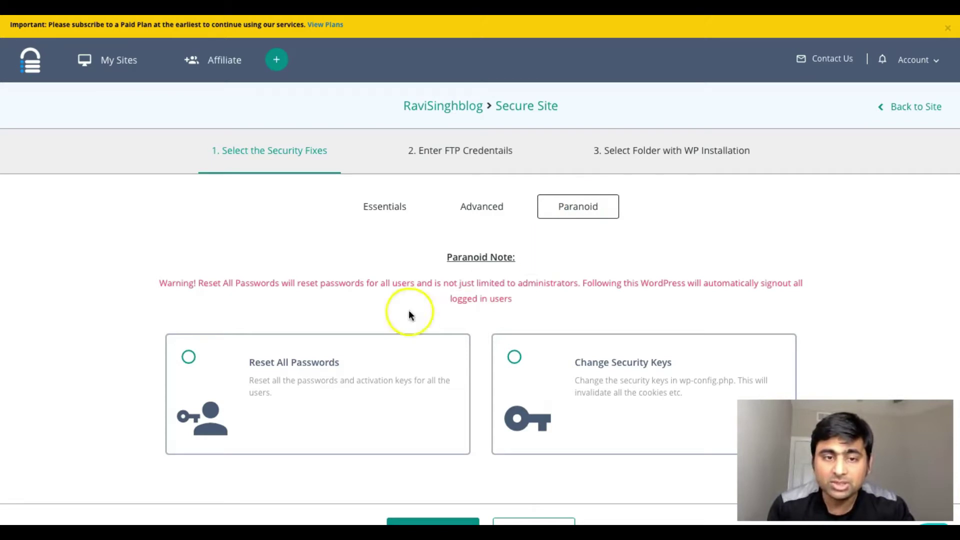
left_click(453, 115)
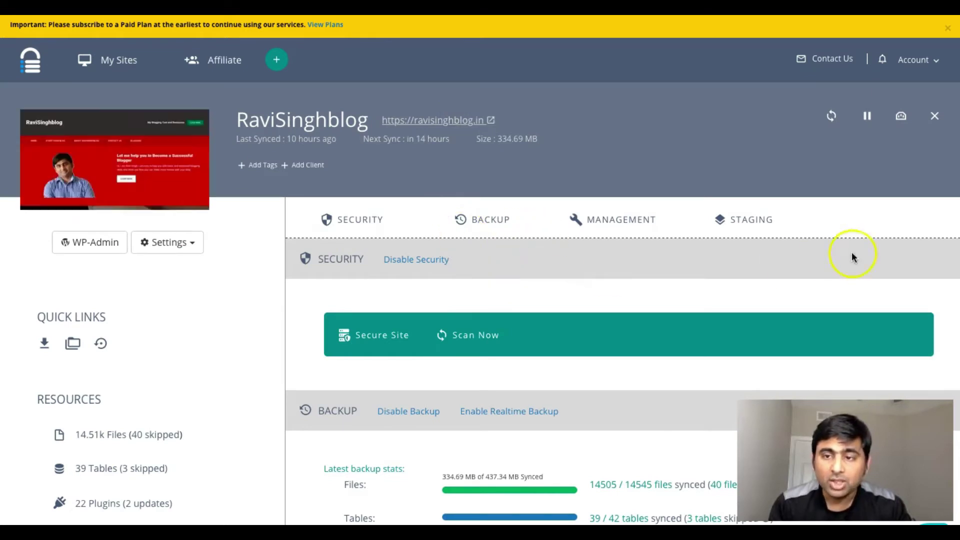
Step: Examine the latest backup stats, including the last and next sync times
scroll(634, 300, "down", 1)
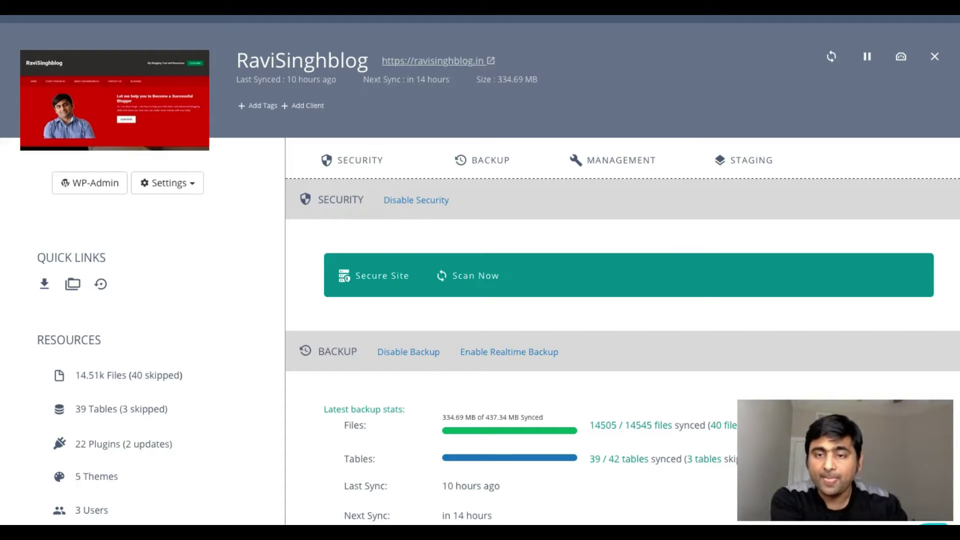
scroll(787, 238, "down", 4)
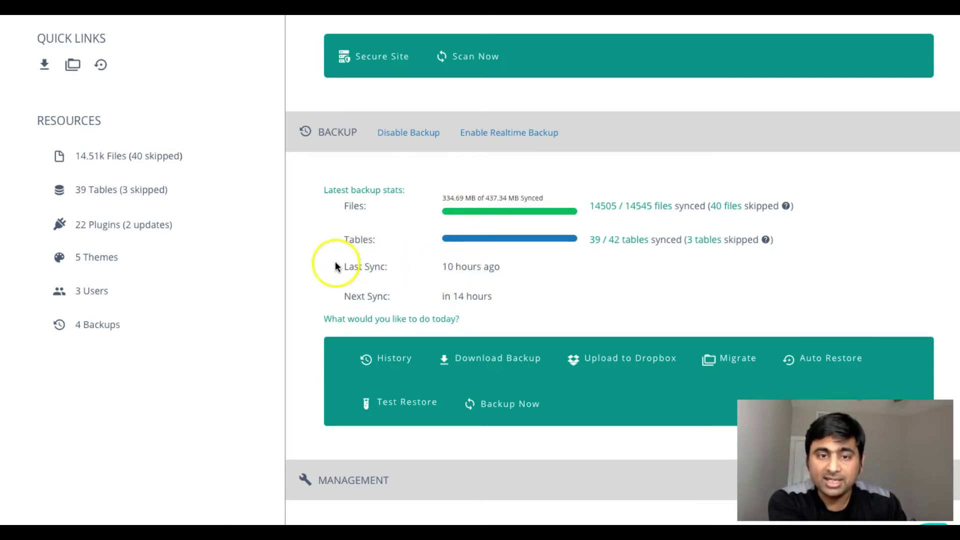
left_click_drag(335, 264, 519, 271)
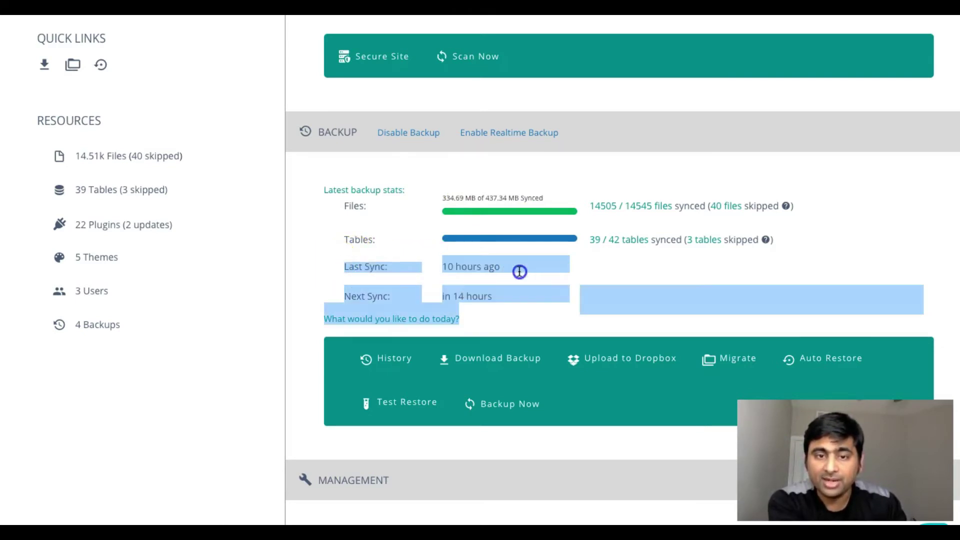
left_click(621, 265)
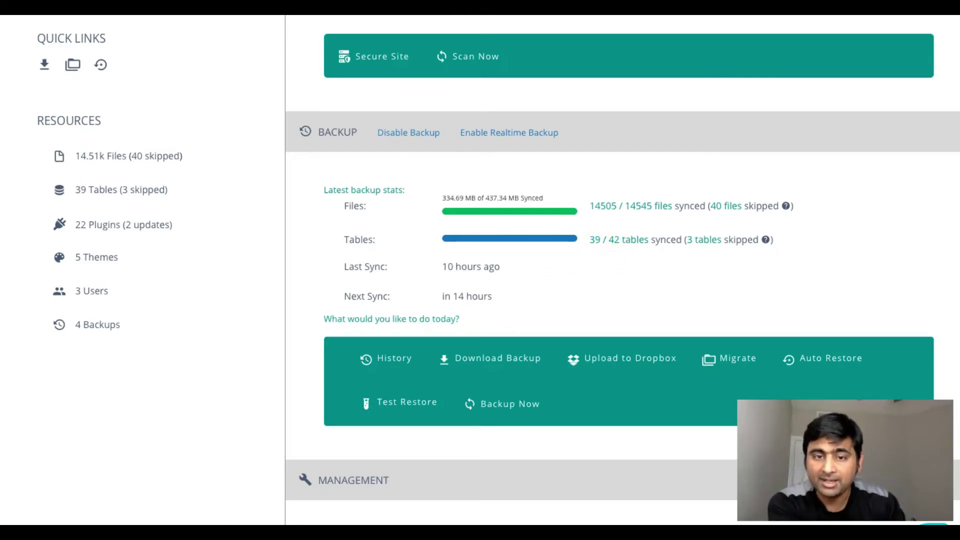
Step: Open the backup history, look through the dated backups and return to the site's dashboard
scroll(482, 225, "down", 2)
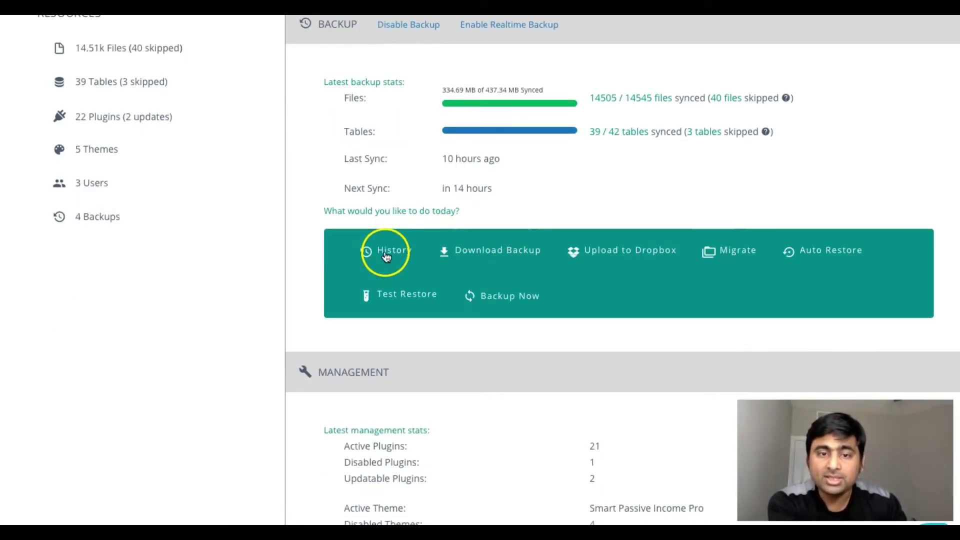
left_click(387, 255)
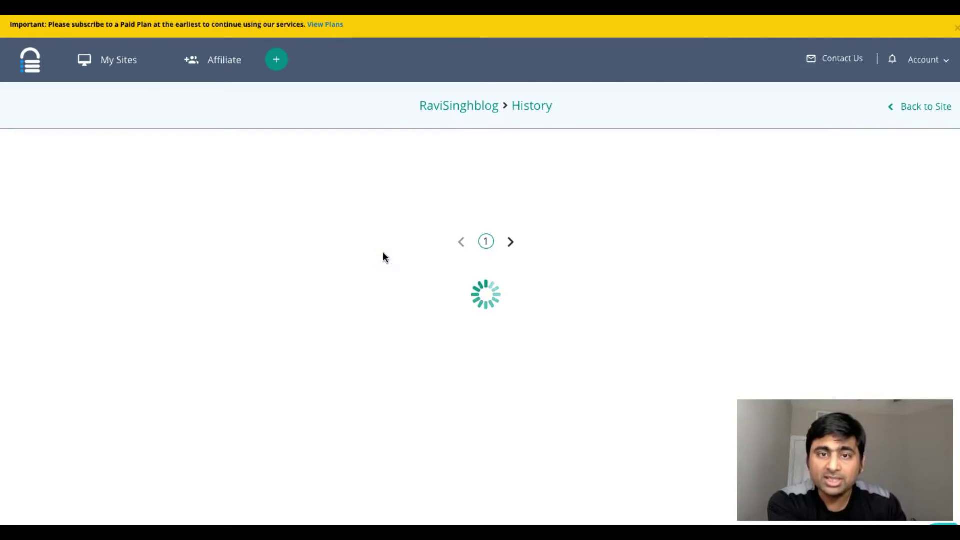
scroll(480, 270, "down", 9)
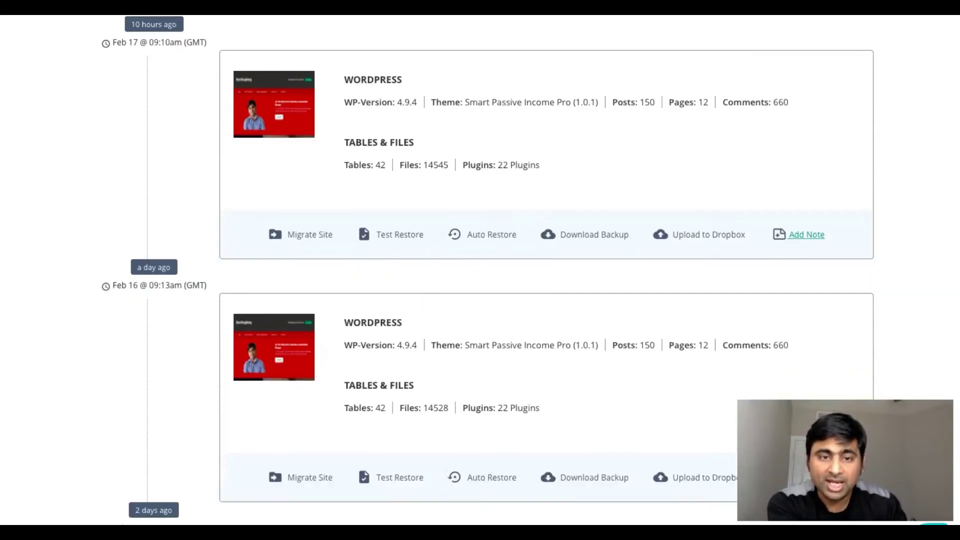
scroll(480, 270, "up", 9)
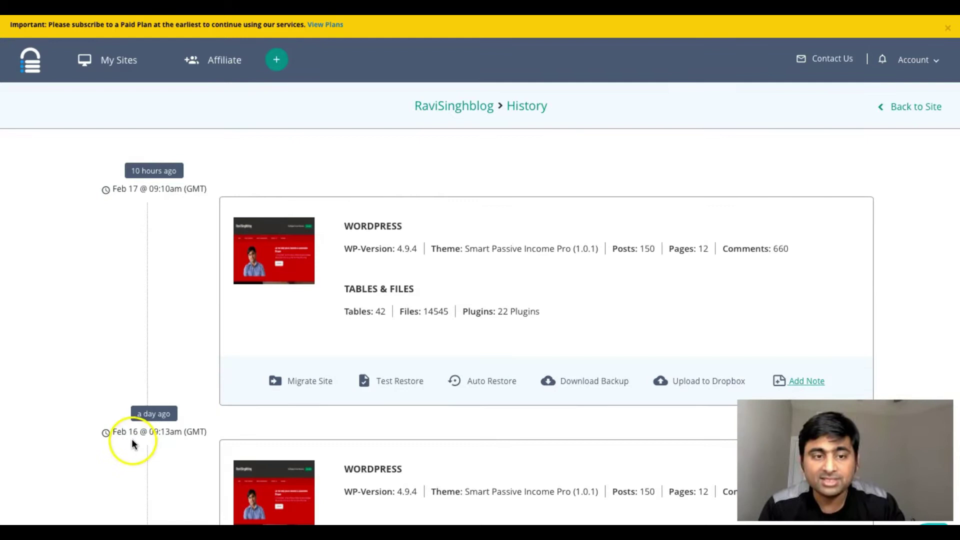
left_click(446, 105)
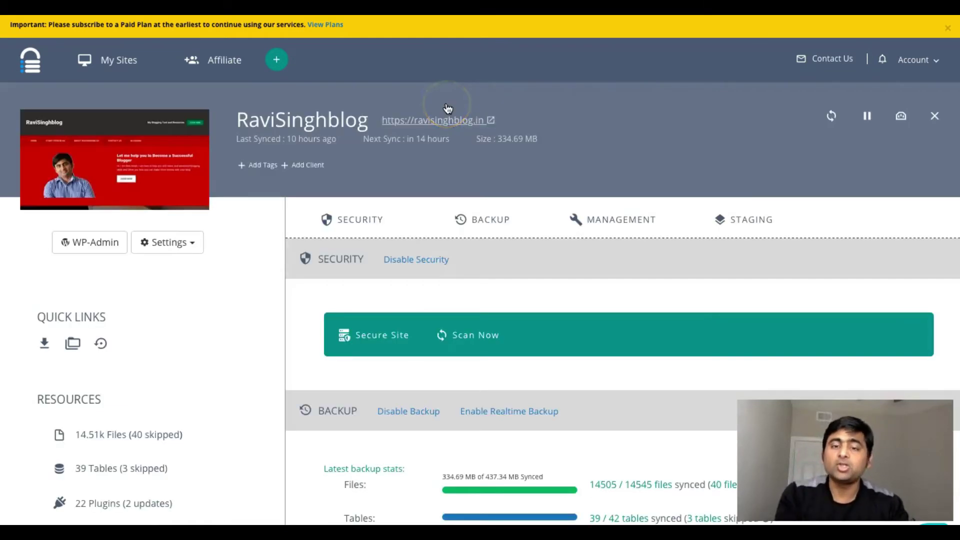
Step: Examine the management stats for plugins, themes and WordPress version, and the staging section beneath them
scroll(480, 270, "down", 5)
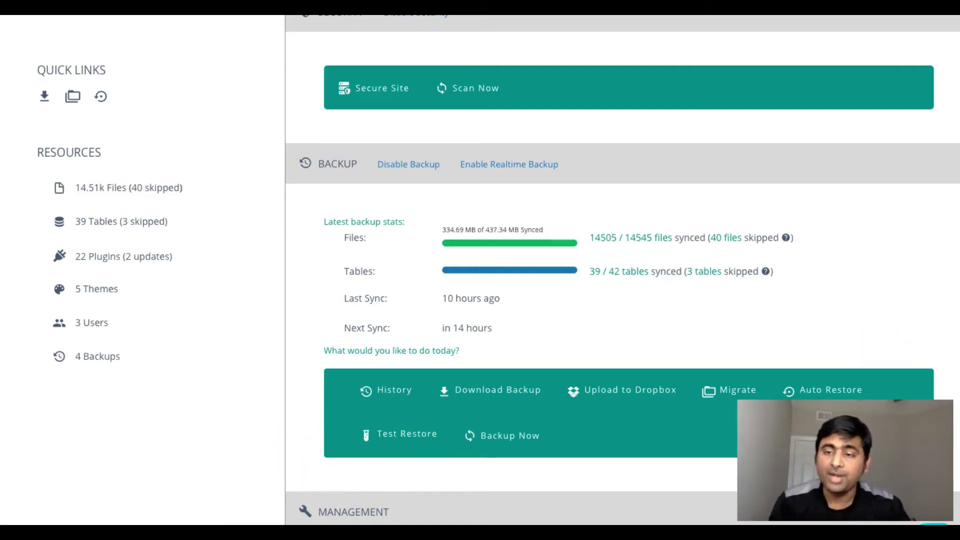
scroll(781, 205, "up", 4)
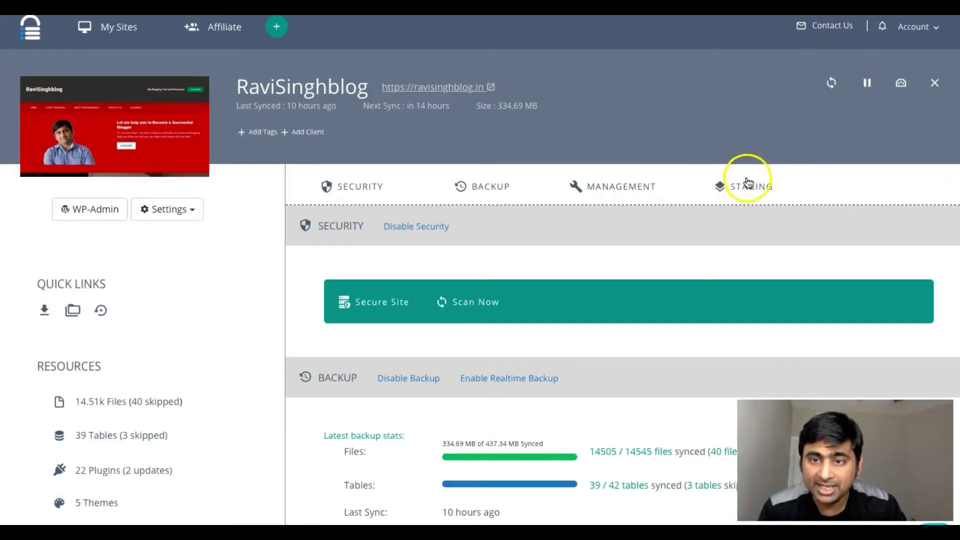
scroll(934, 269, "down", 5)
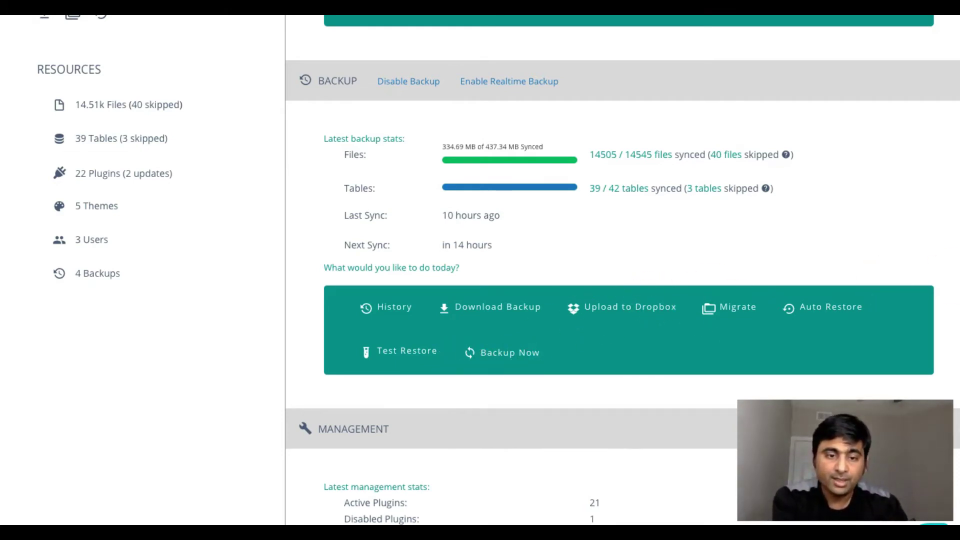
scroll(623, 270, "down", 4)
scroll(622, 270, "down", 2)
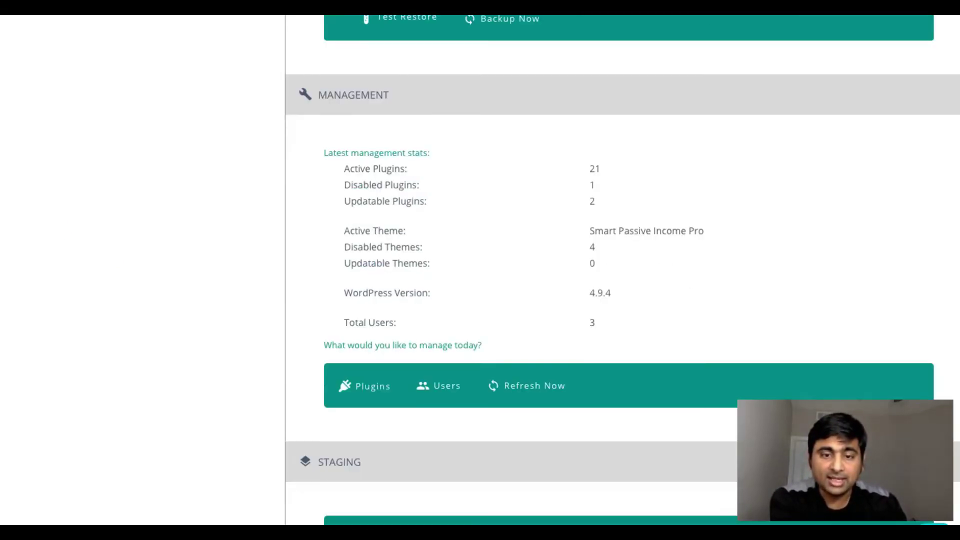
scroll(622, 270, "up", 1)
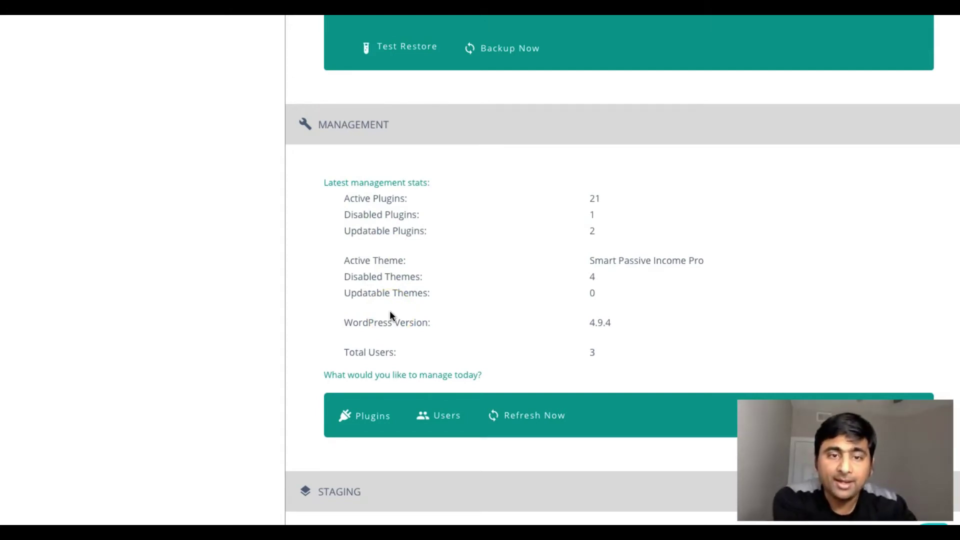
left_click_drag(321, 183, 408, 225)
double_click(399, 213)
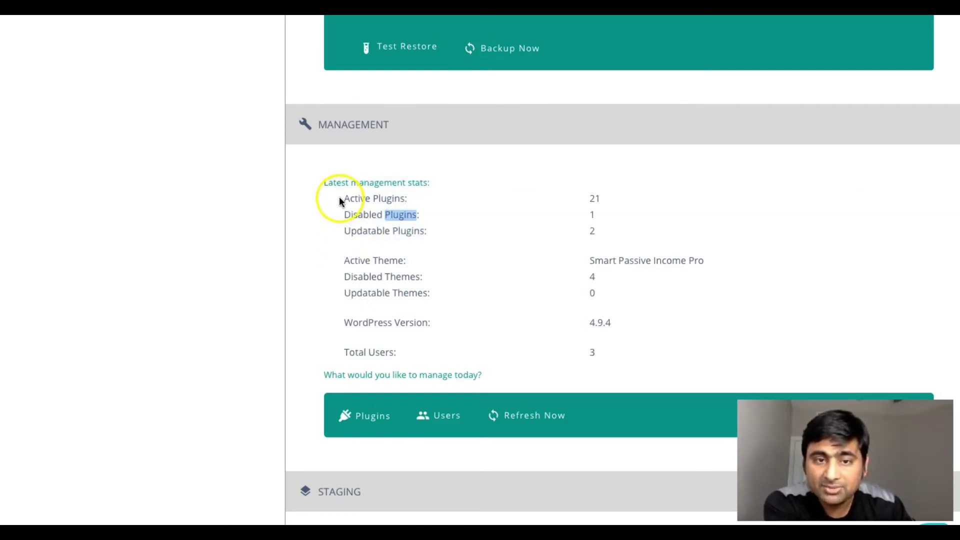
left_click_drag(339, 193, 425, 247)
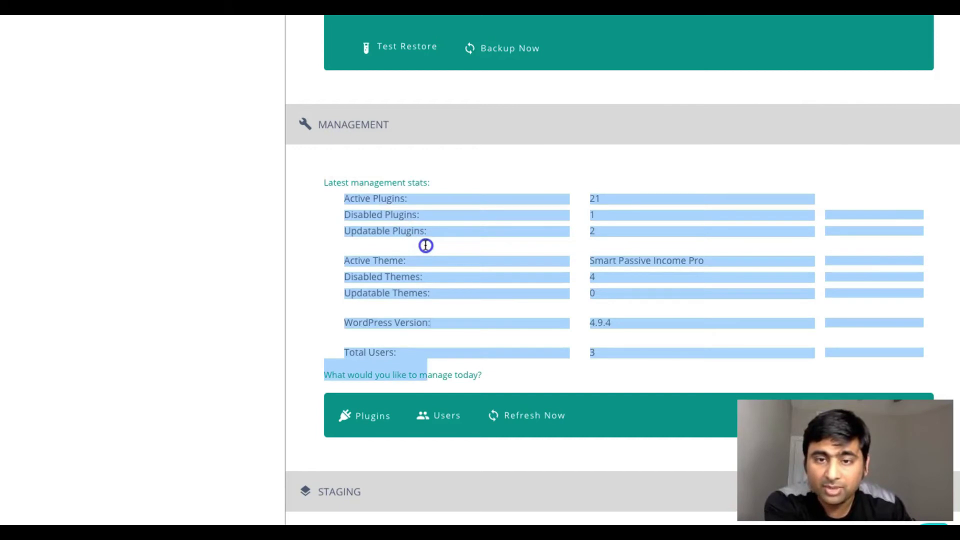
left_click(361, 267)
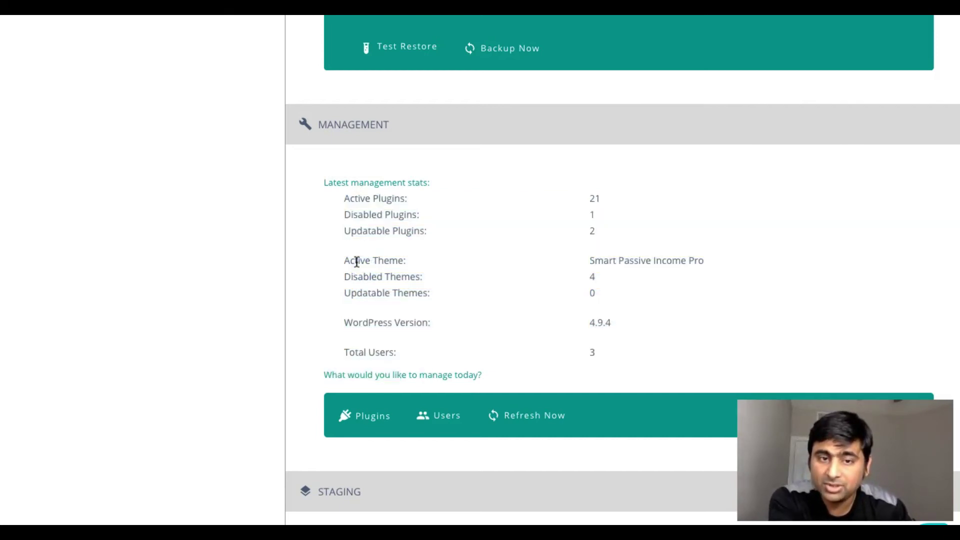
triple_click(355, 260)
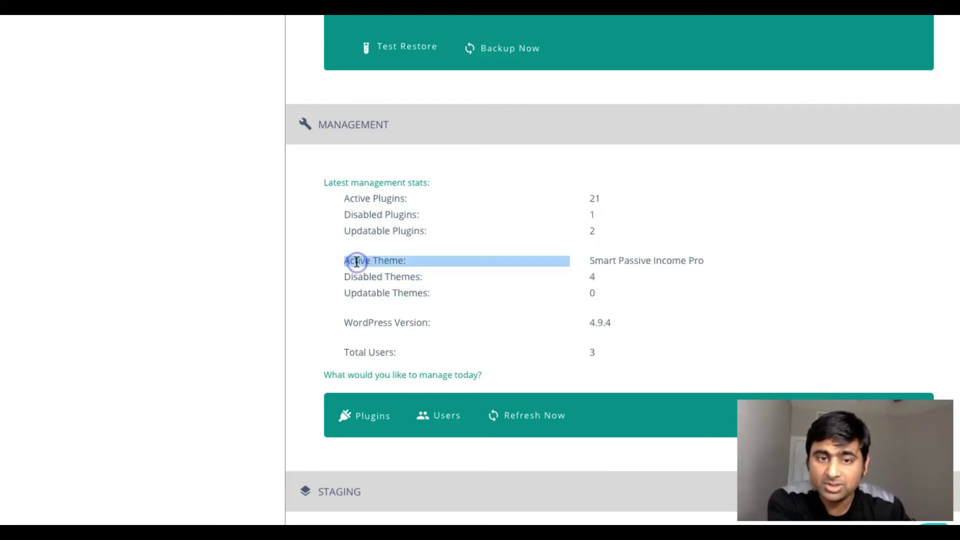
triple_click(352, 321)
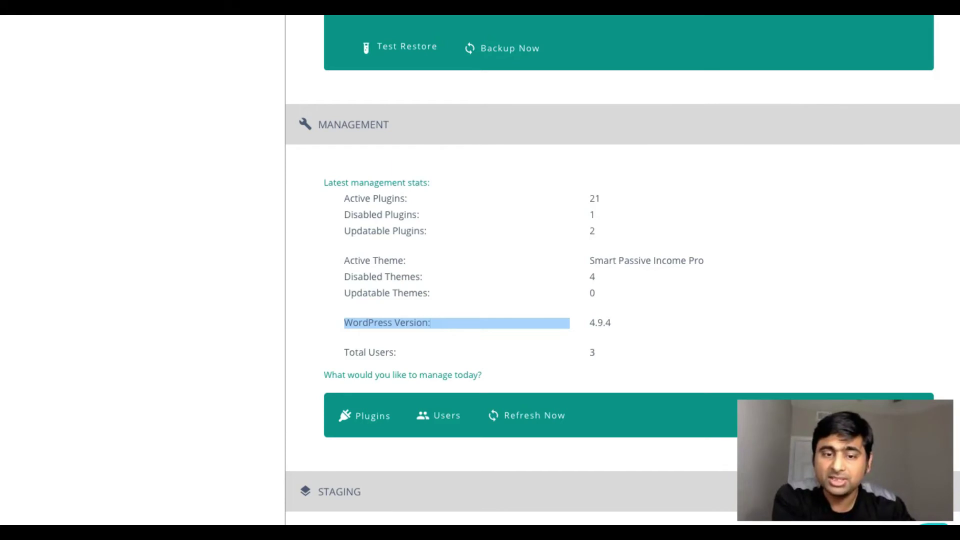
scroll(623, 270, "down", 4)
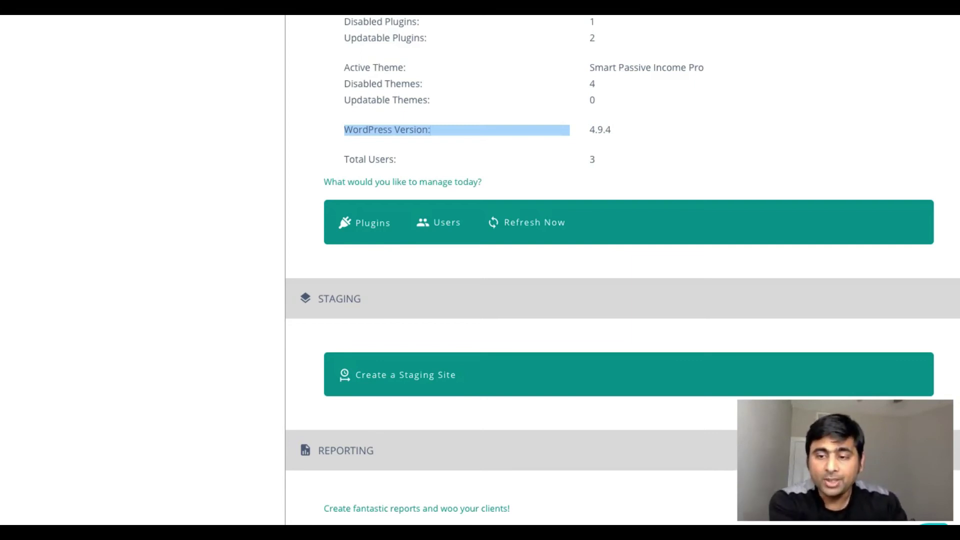
scroll(622, 270, "up", 15)
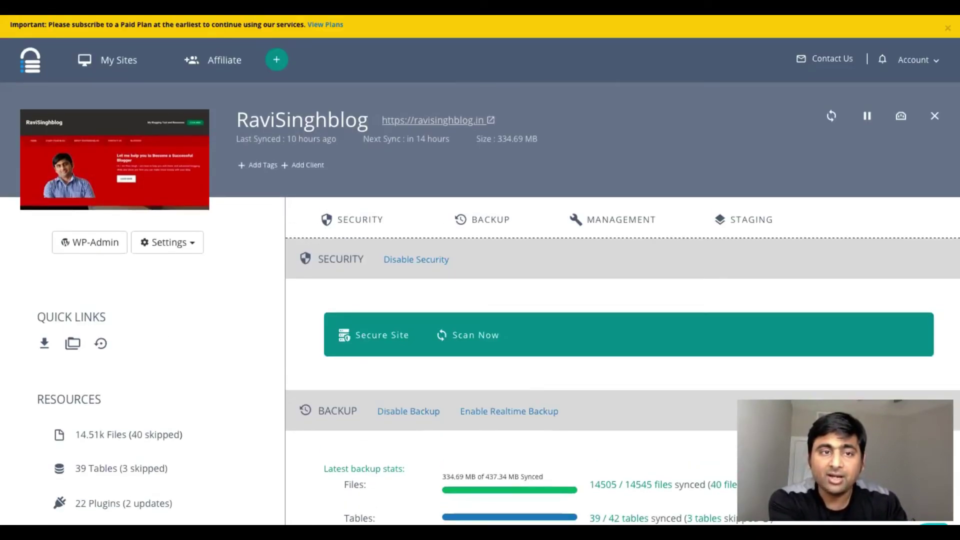